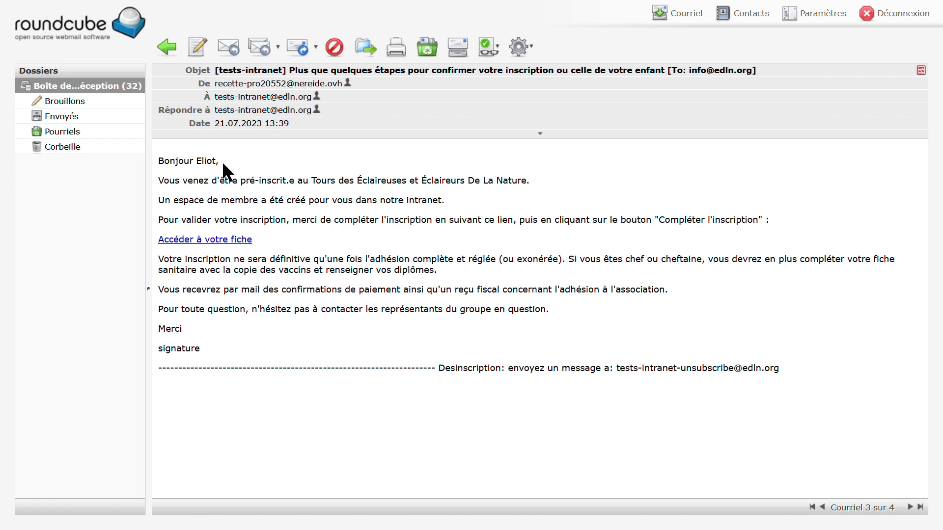
# Open the member file from the e-mail link and enter a suggested strong password in both password fields.
pyautogui.click(216, 239)
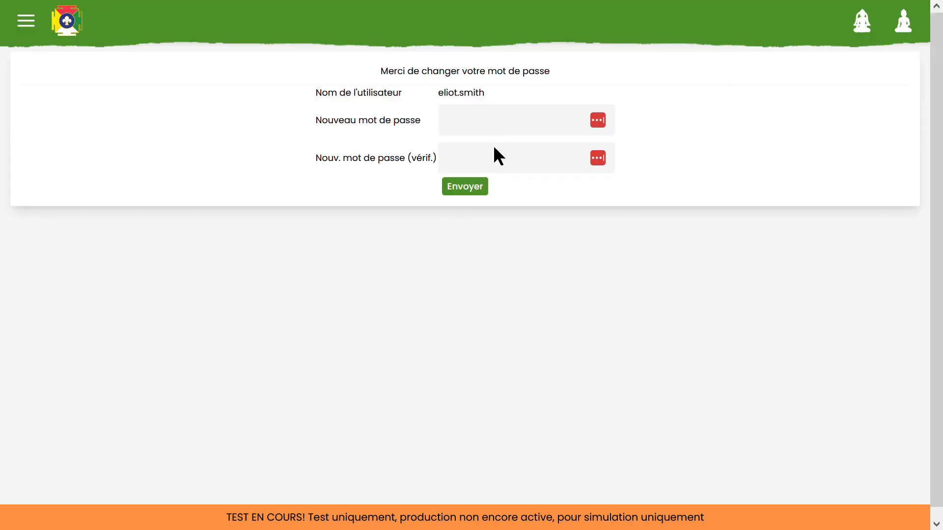
pyautogui.click(499, 132)
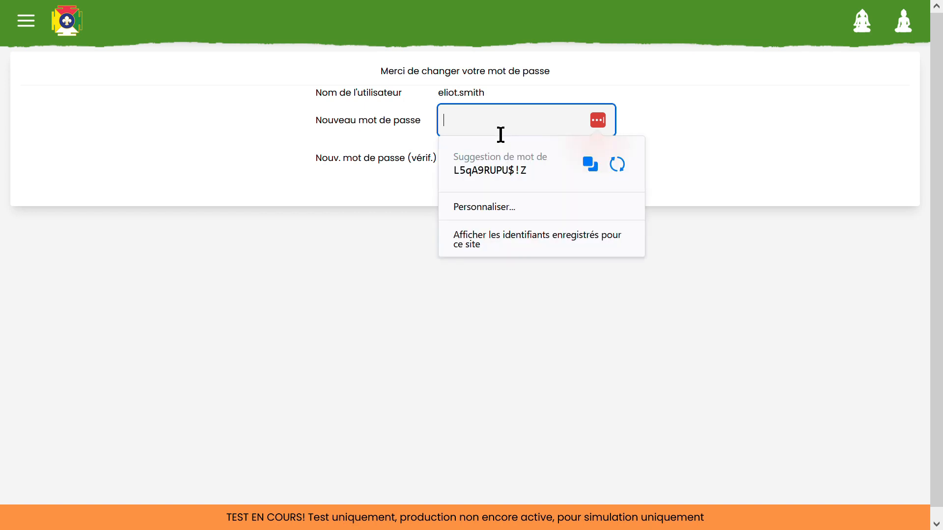
pyautogui.click(459, 170)
pyautogui.click(547, 167)
pyautogui.hotkey('ctrl', 'v')
# Submit the new password, dismiss LastPass's save prompt, and start completing the registration.
pyautogui.click(477, 187)
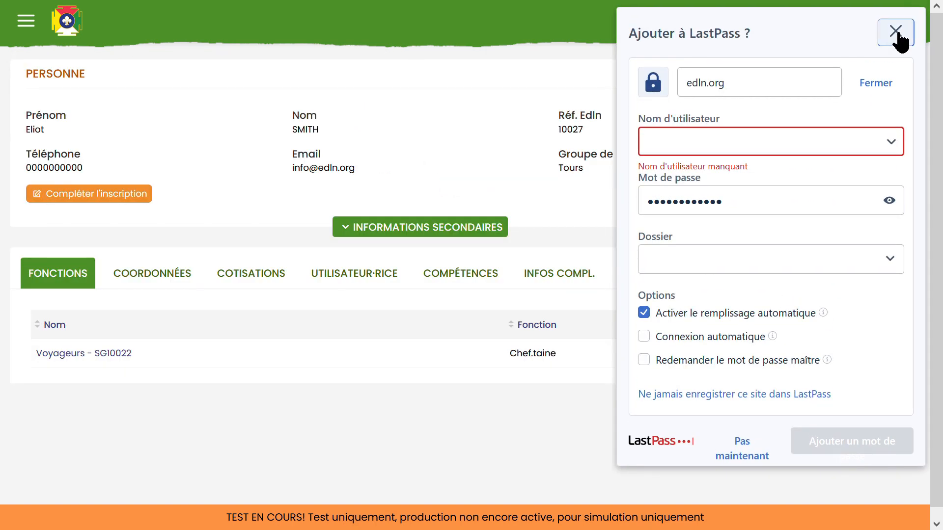
pyautogui.click(895, 29)
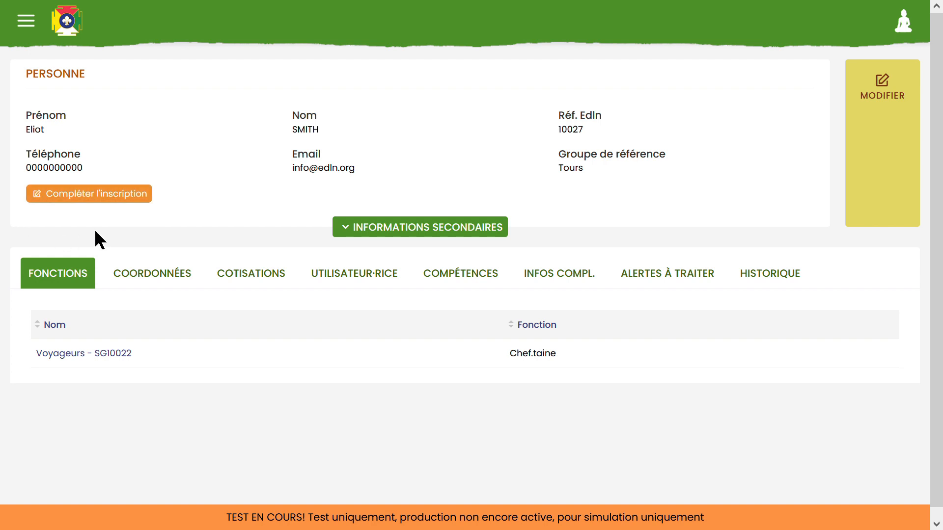
pyautogui.click(76, 197)
# Set gender Féminin and birthplace France, Angers (Maine-et-Loire), then validate the identity step.
pyautogui.click(405, 247)
pyautogui.scroll(-1, 476, 240)
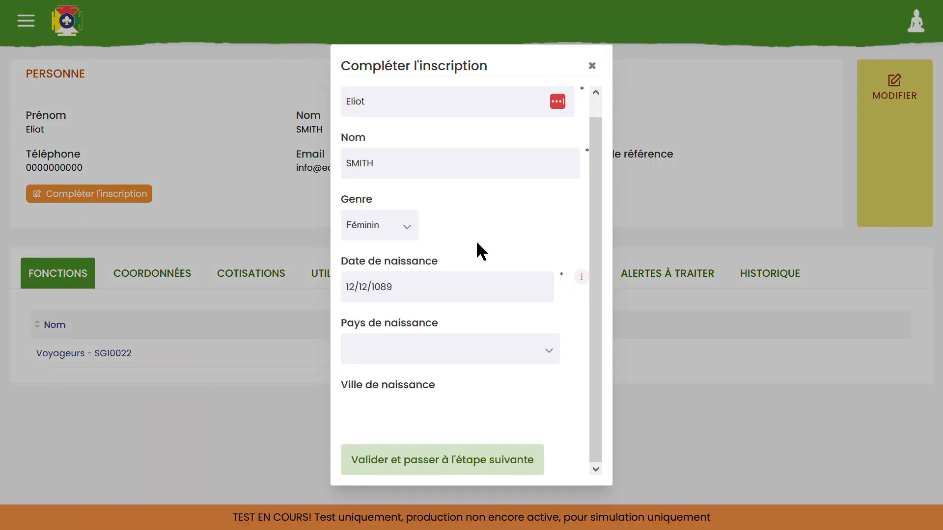
pyautogui.click(400, 421)
pyautogui.write('angers')
pyautogui.click(406, 434)
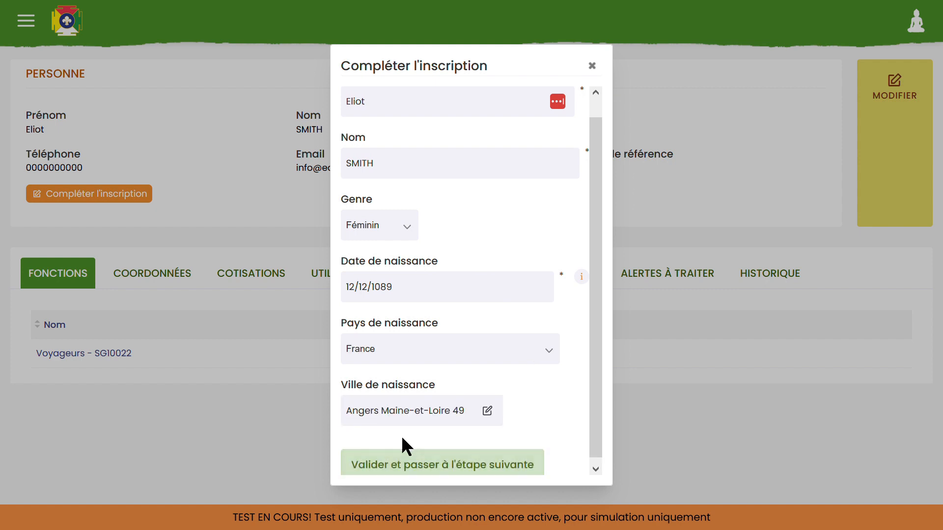
pyautogui.click(385, 465)
# Enter the member's street address, address complement, postal code and city, then validate the contact details.
pyautogui.press('Tab')
pyautogui.click(280, 238)
pyautogui.write('37000')
pyautogui.click(288, 311)
pyautogui.write('Tours')
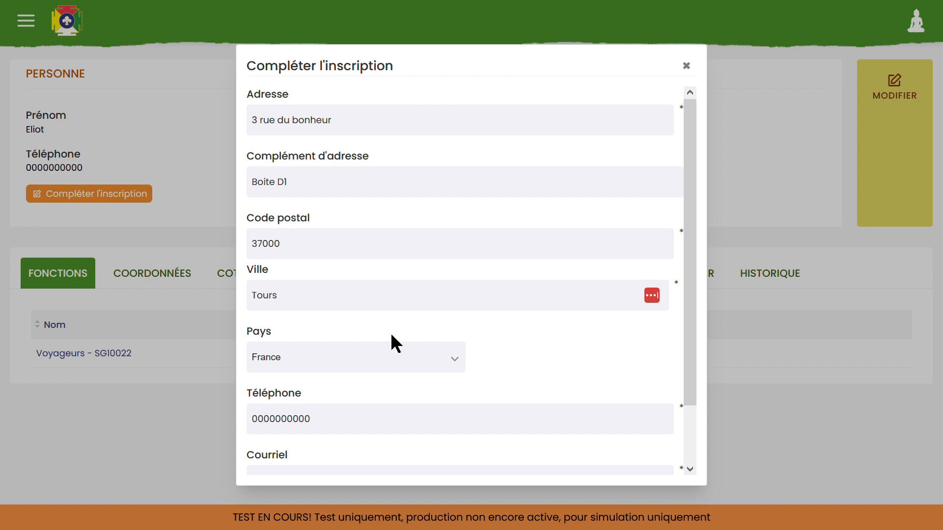
pyautogui.scroll(-1, 478, 411)
pyautogui.scroll(-2, 474, 404)
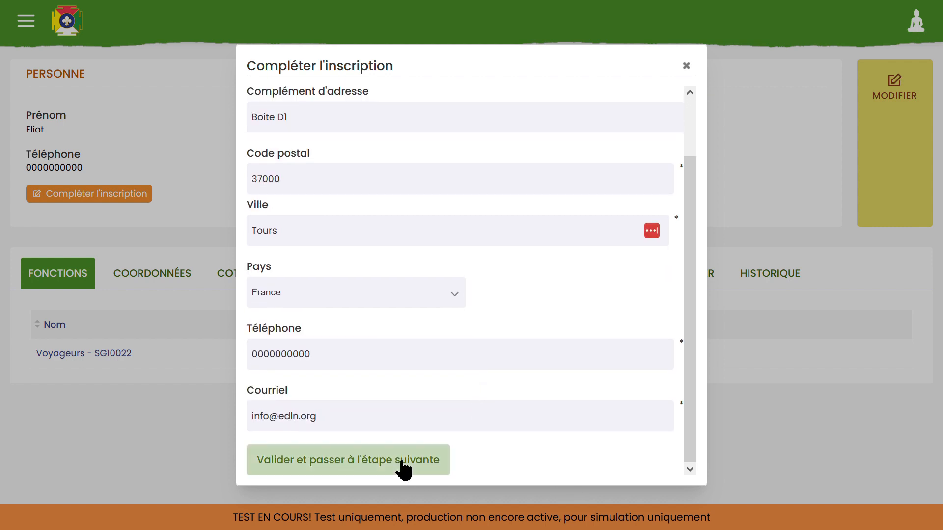
pyautogui.click(342, 469)
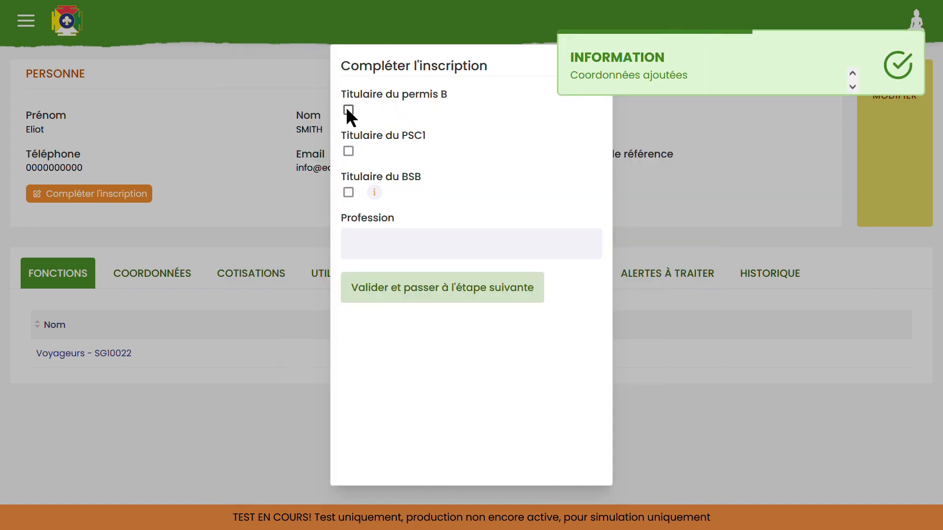
# Declare the B driving licence and PSC1, and set the profession to 'Professeur des écoles'.
pyautogui.click(347, 108)
pyautogui.click(346, 154)
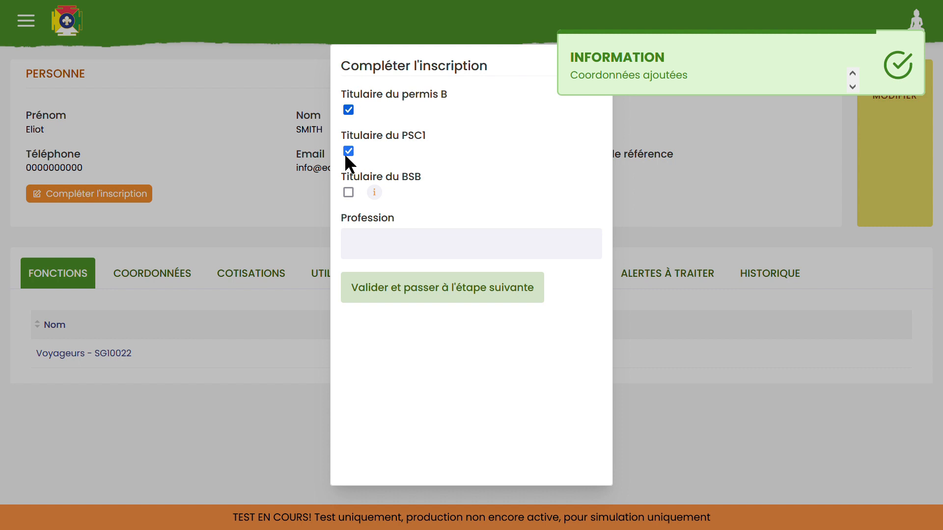
pyautogui.click(424, 253)
pyautogui.write('Professeur des écoles')
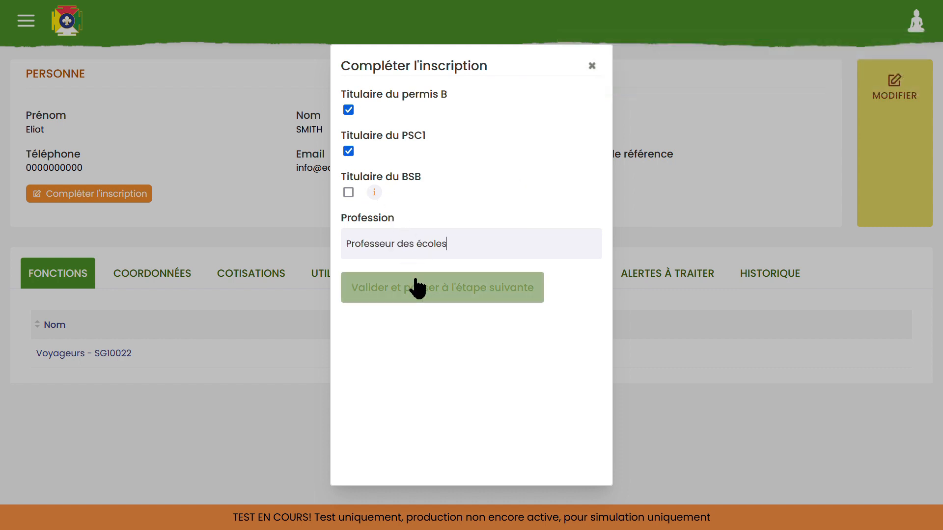
pyautogui.click(411, 281)
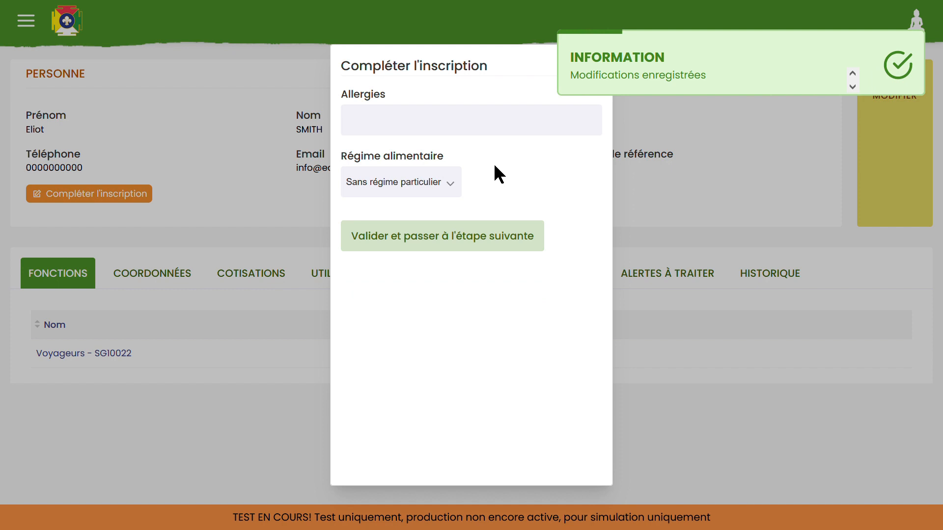
# Set the diet to Végétarien and accept the membership conditions.
pyautogui.click(397, 249)
pyautogui.click(426, 238)
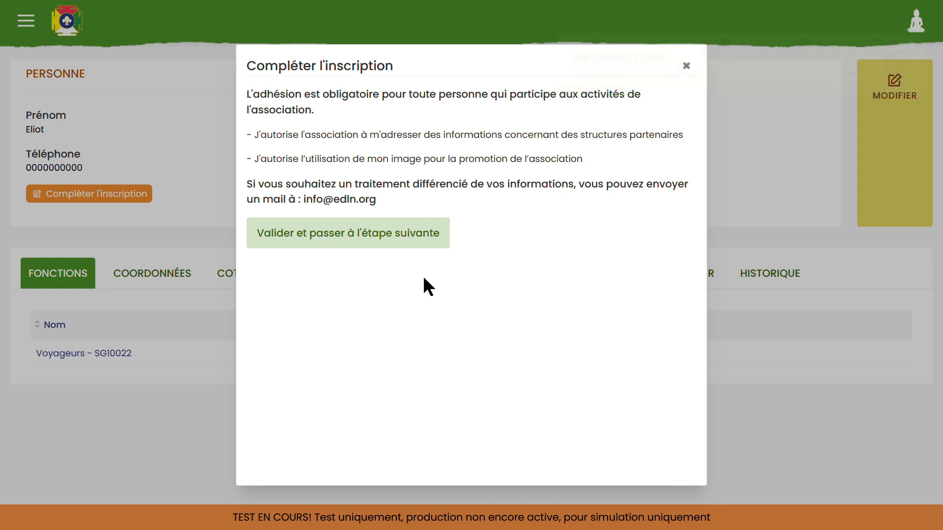
pyautogui.click(387, 223)
# Confirm the conditions step and exempt the member from the 30 € Tranche 1 fee.
pyautogui.click(368, 240)
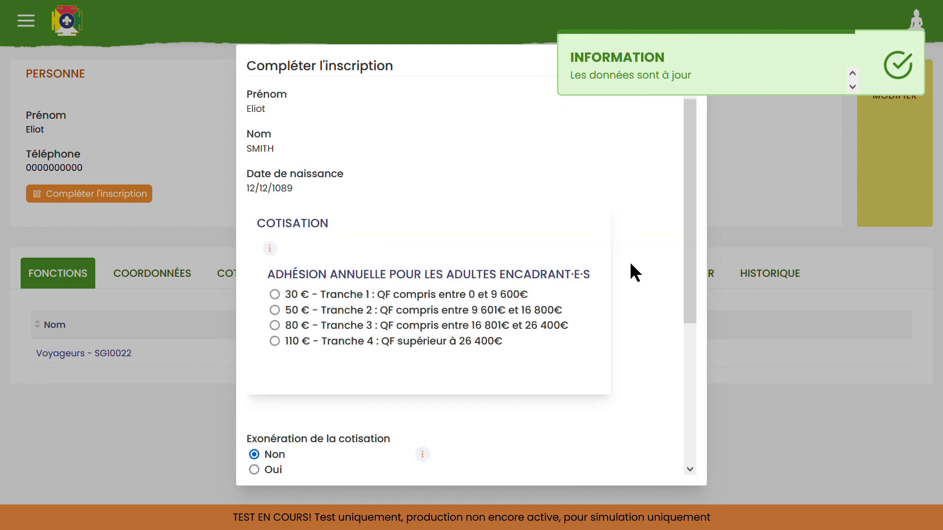
pyautogui.scroll(-3, 630, 262)
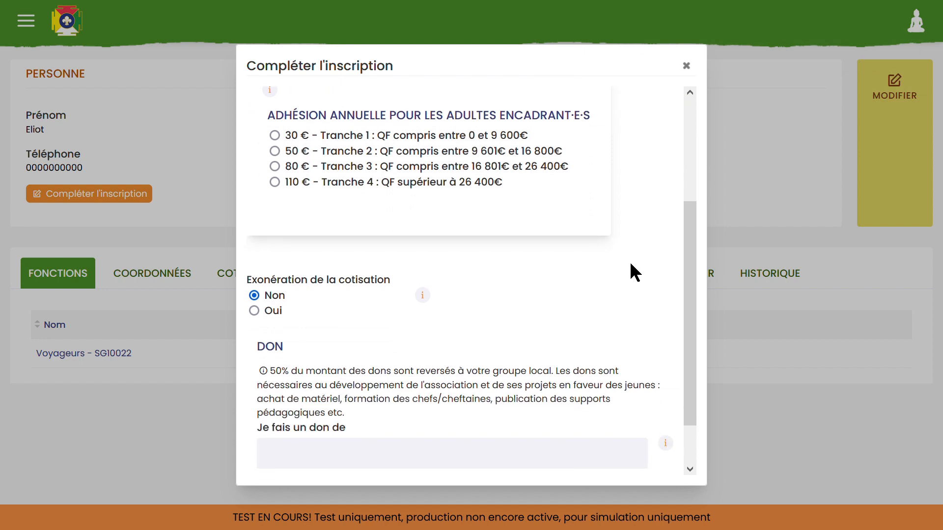
pyautogui.scroll(2, 629, 261)
pyautogui.scroll(1, 630, 269)
pyautogui.scroll(-2, 630, 269)
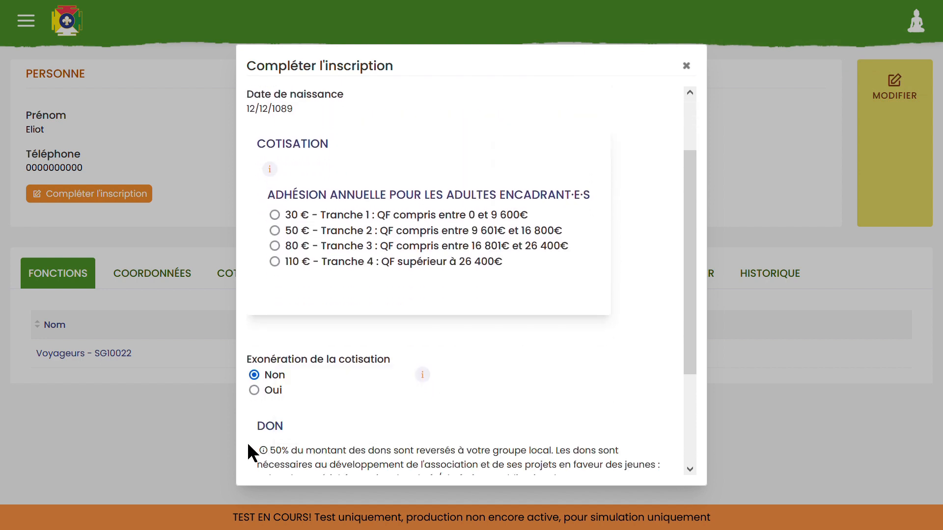
pyautogui.click(254, 391)
# Validate the fee summary at 0 € total to finish the registration.
pyautogui.scroll(-3, 544, 325)
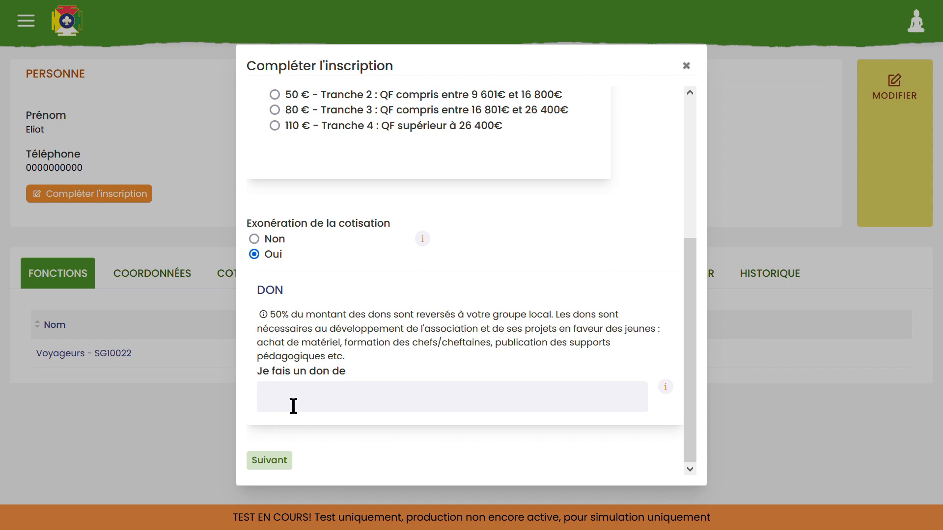
pyautogui.moveTo(423, 241)
pyautogui.click(271, 460)
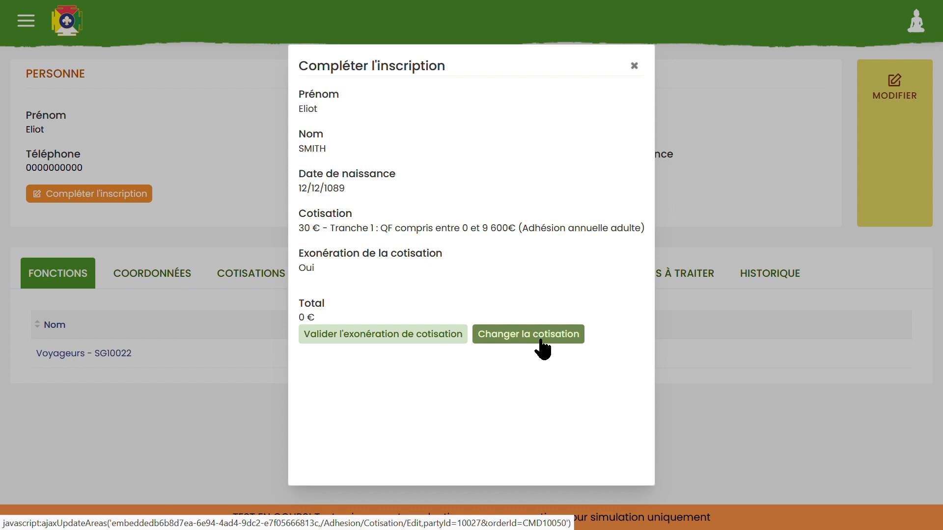
pyautogui.click(372, 335)
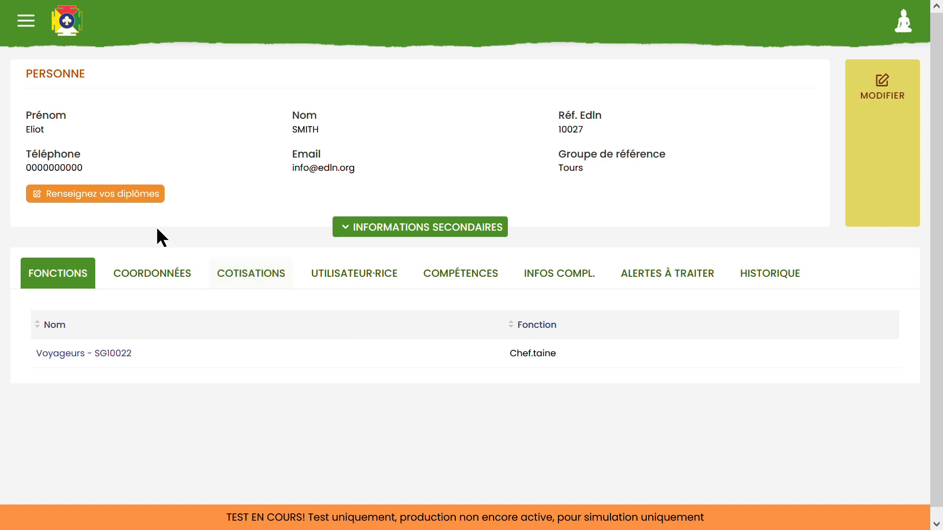
# Record the BAFD titulaire diploma issued 02/02/2019 and upload its supporting file.
pyautogui.click(104, 196)
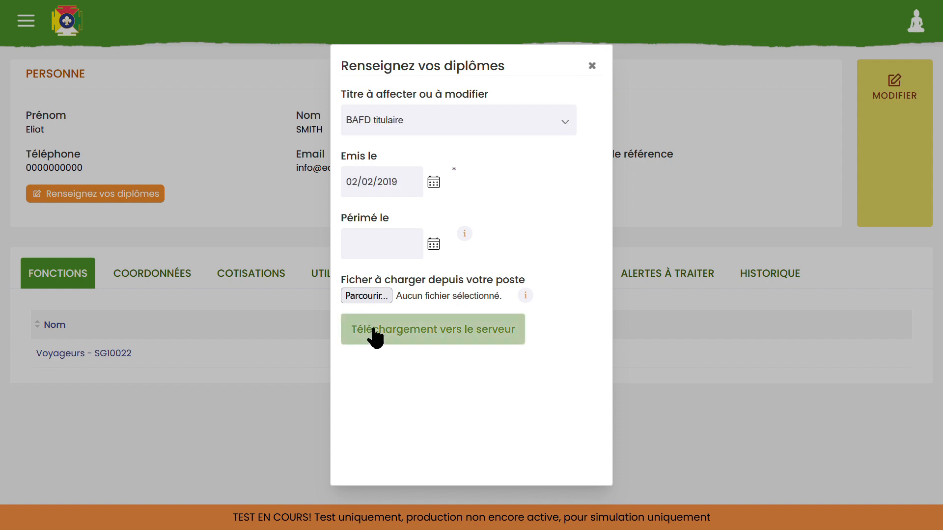
pyautogui.click(375, 297)
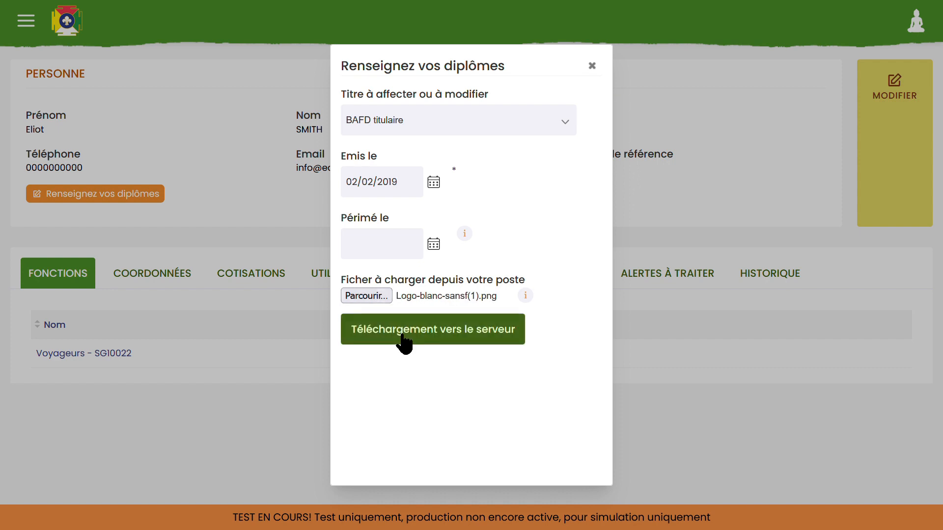
pyautogui.click(404, 339)
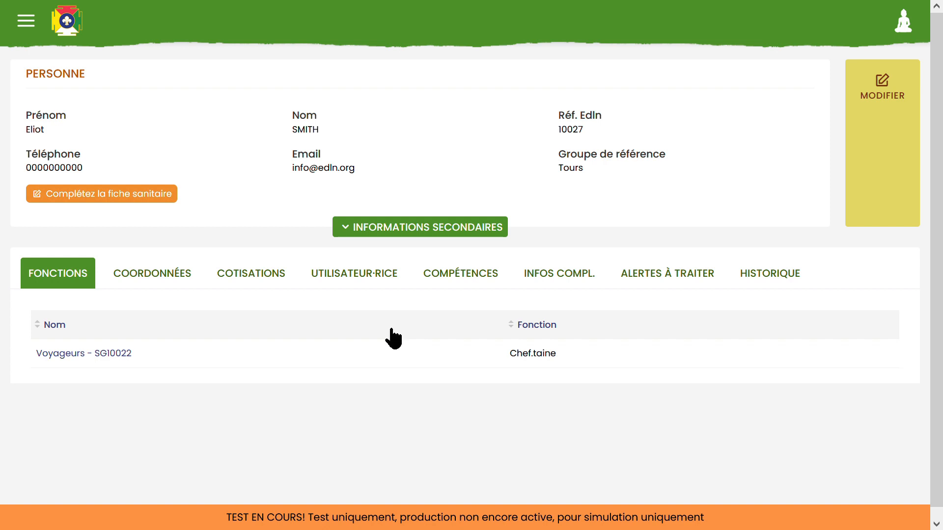
# Fill the fiche sanitaire with an emergency contact's name and phone number, attach the vaccination file, and submit.
pyautogui.click(91, 198)
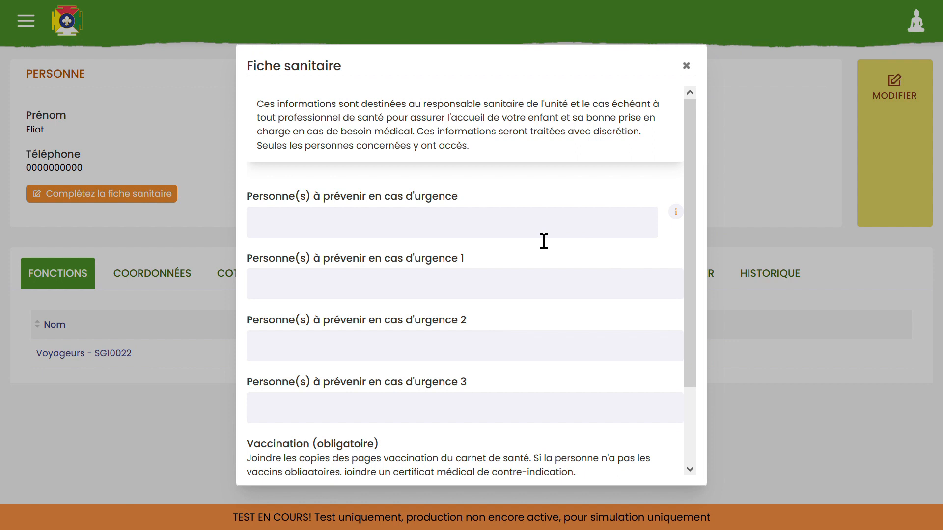
pyautogui.scroll(-2, 294, 402)
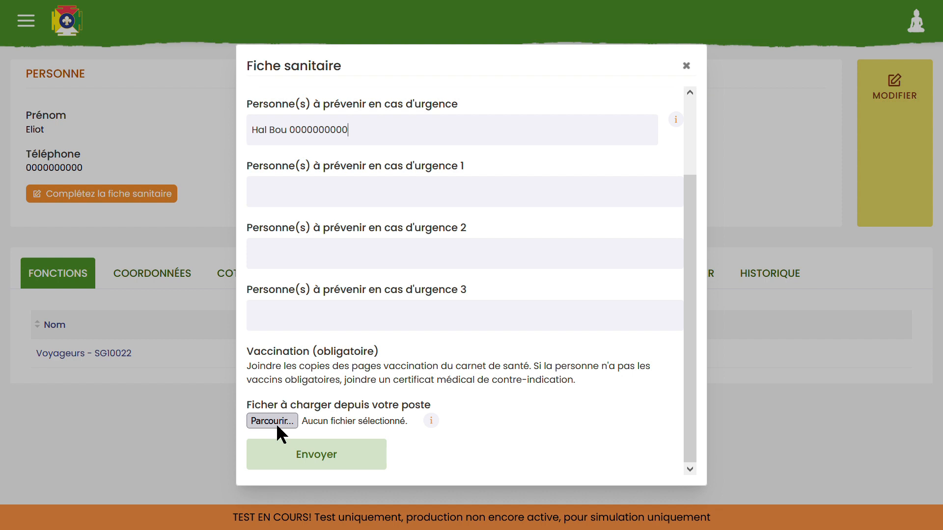
pyautogui.click(319, 460)
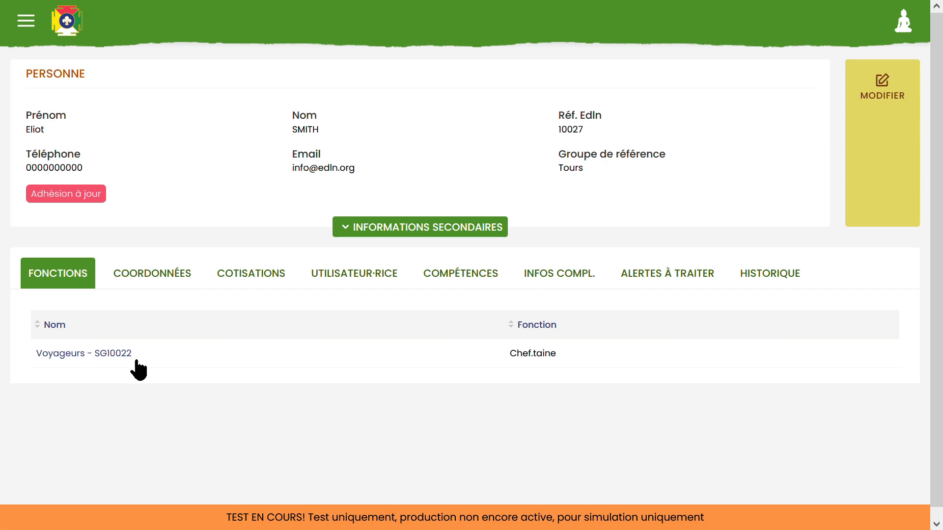
# Review the Coordonnées addresses, phones and e-mail, then display the Cotisations list.
pyautogui.click(139, 284)
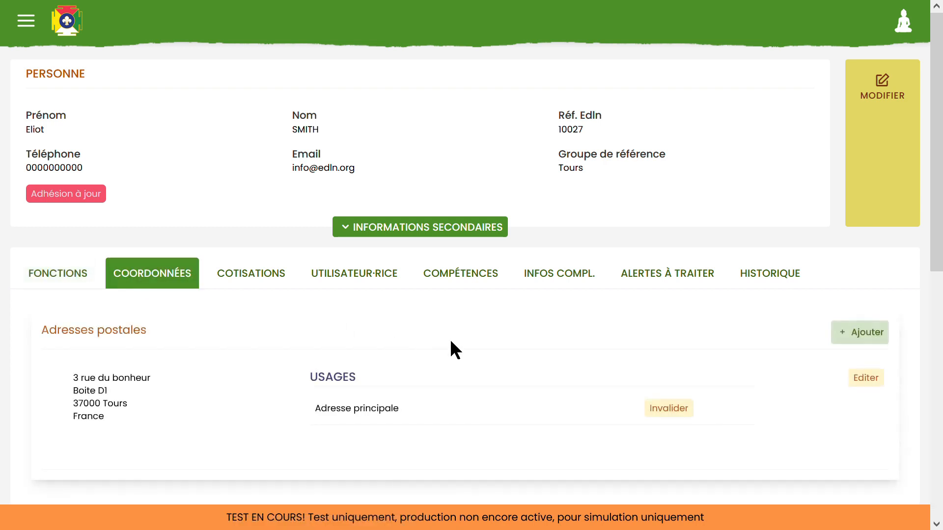
pyautogui.scroll(-1, 542, 337)
pyautogui.scroll(-8, 540, 328)
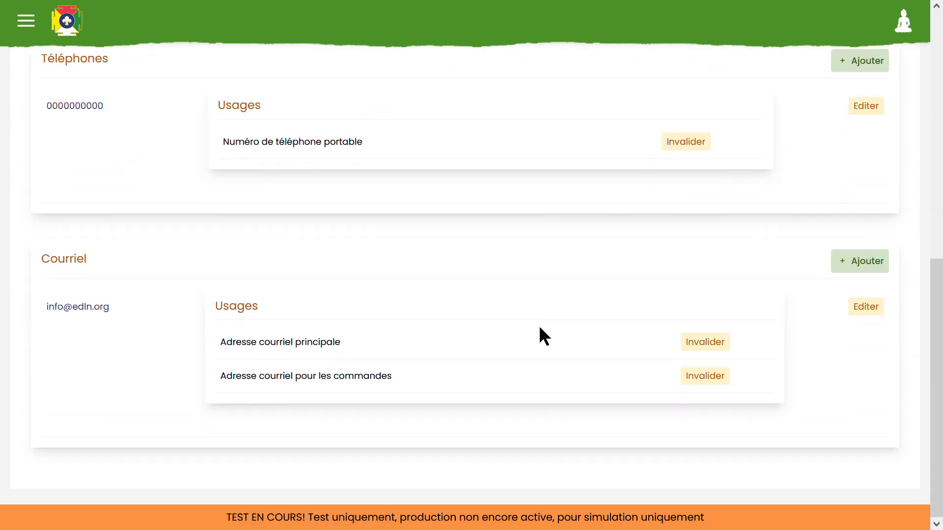
pyautogui.scroll(2, 540, 328)
pyautogui.scroll(8, 539, 328)
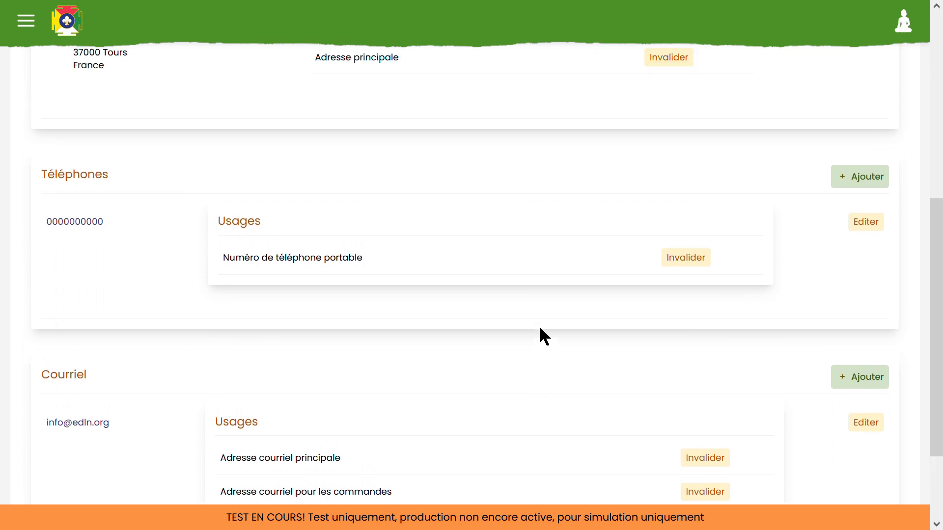
pyautogui.click(266, 278)
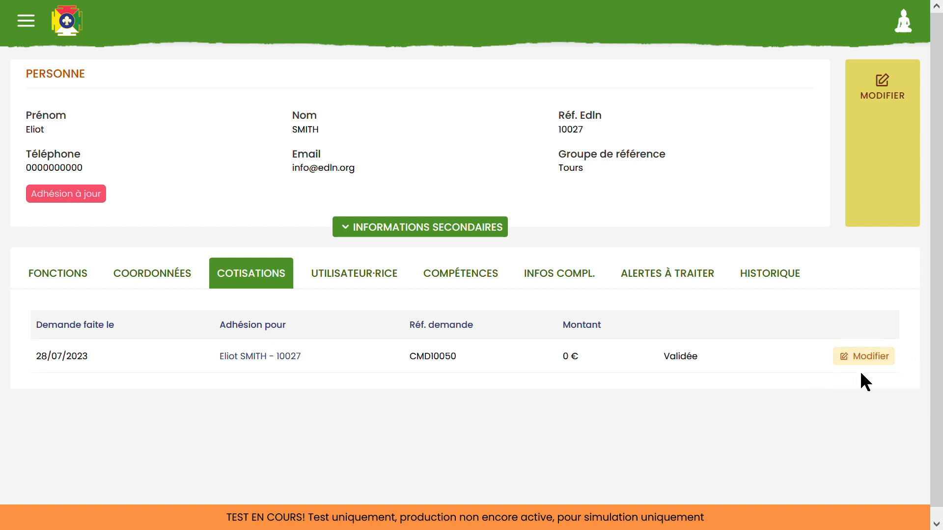
# Check the Utilisateur·rice account details and the Compétences skills and diplomas.
pyautogui.click(346, 278)
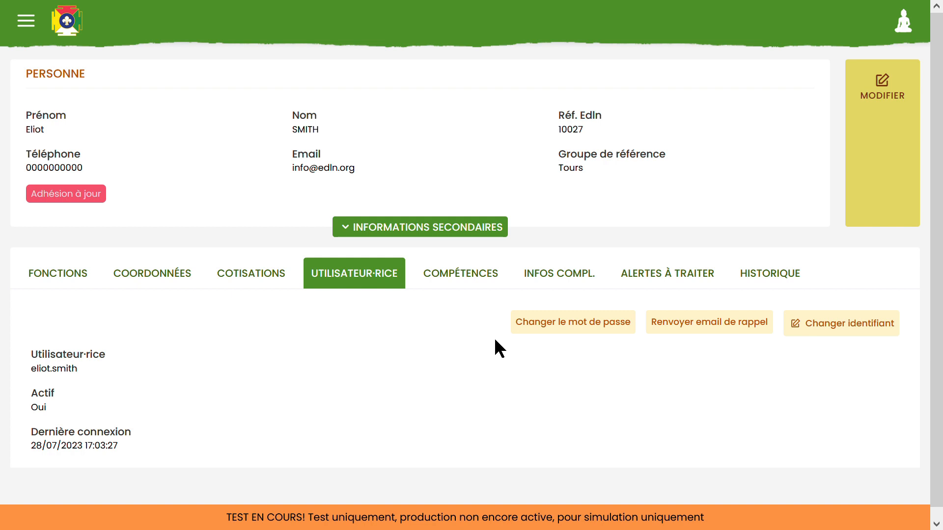
pyautogui.click(460, 275)
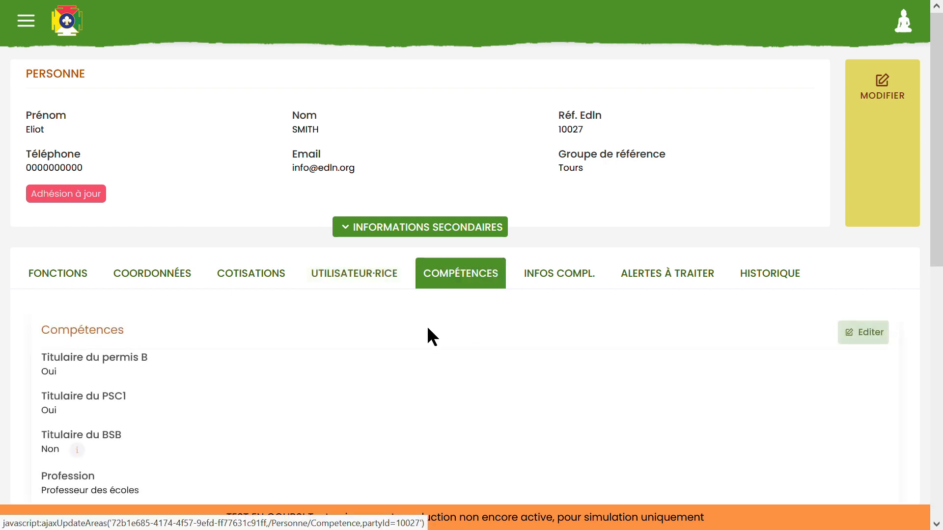
pyautogui.scroll(-8, 358, 372)
pyautogui.scroll(-2, 426, 421)
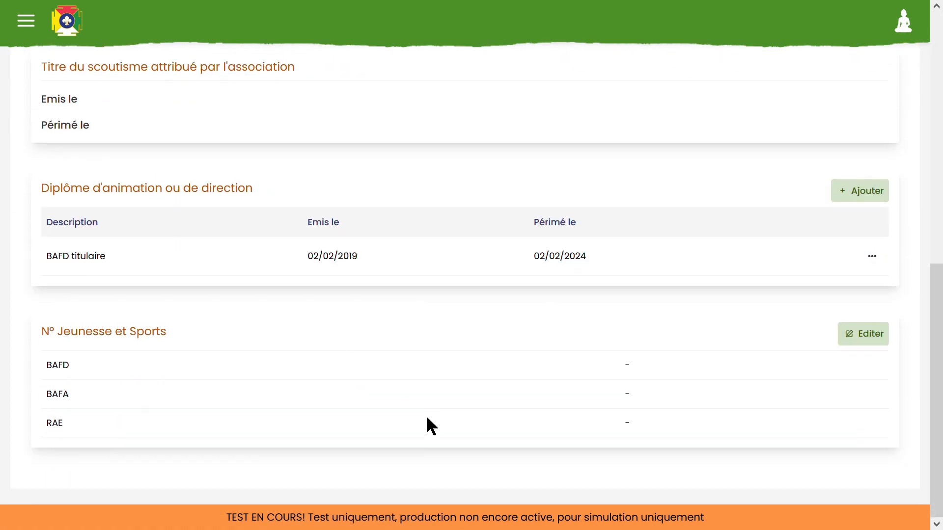
pyautogui.scroll(10, 426, 421)
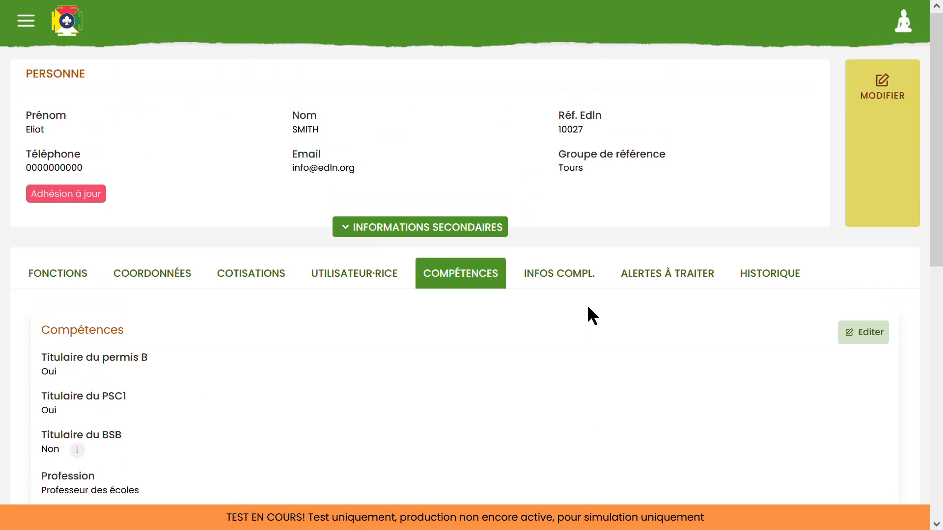
# Review the Infos compl. health information, then show the Historique of group roles.
pyautogui.click(565, 276)
pyautogui.scroll(-8, 595, 334)
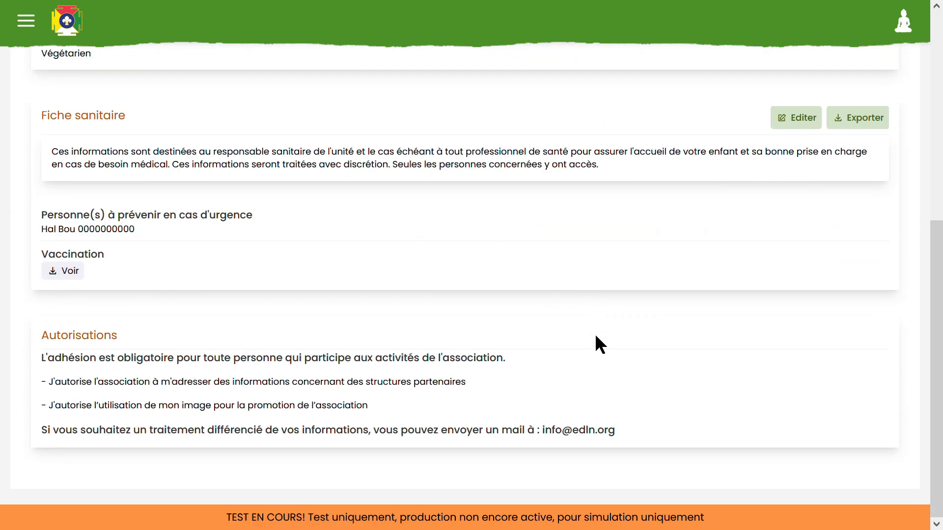
pyautogui.scroll(7, 595, 338)
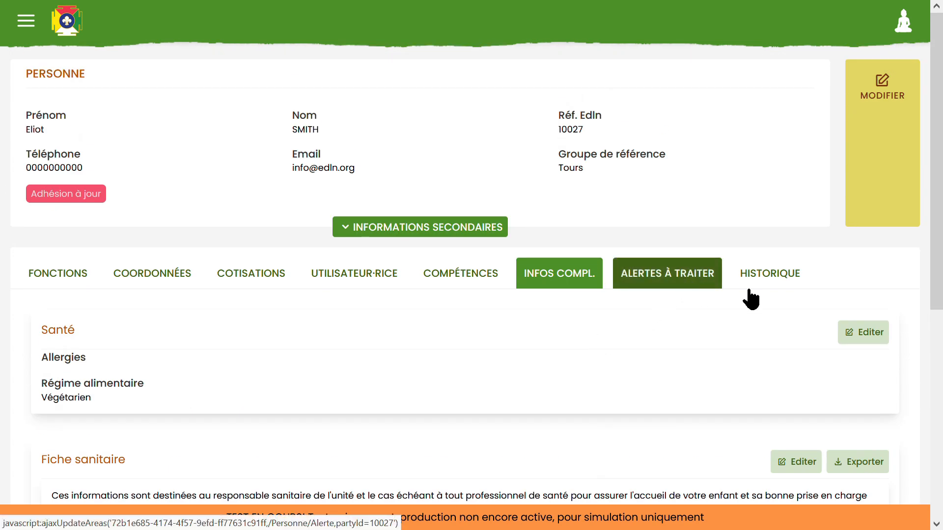
pyautogui.click(783, 286)
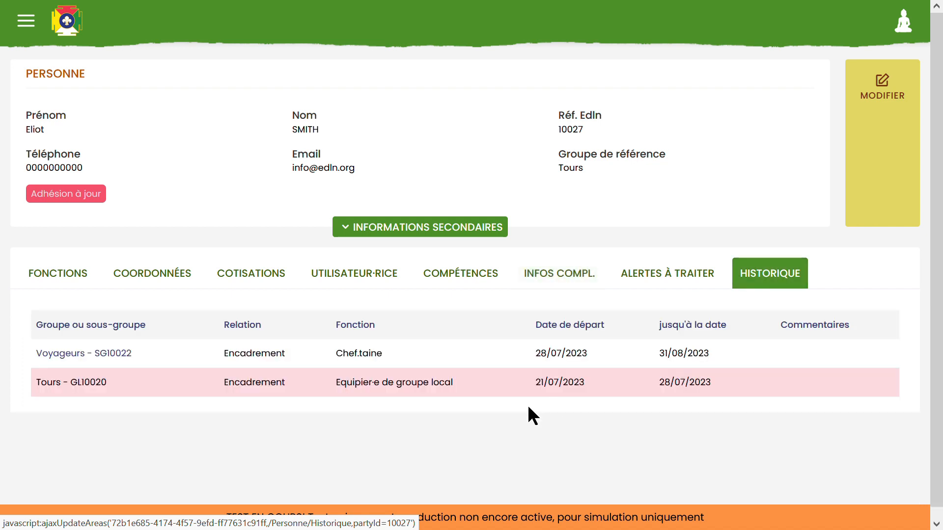